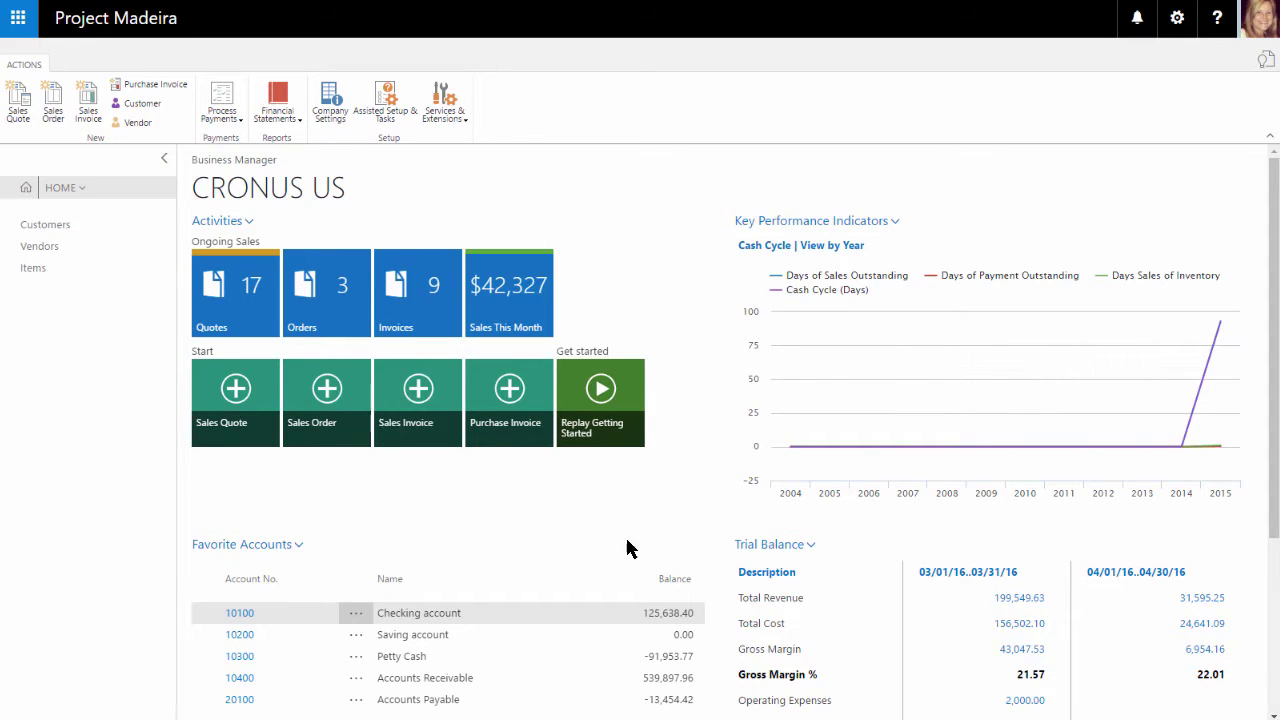
Open My Settings showing Business Manager, CRONUS US and work date 4/4/2016; browse role centers without changing
mouse_move(859, 329)
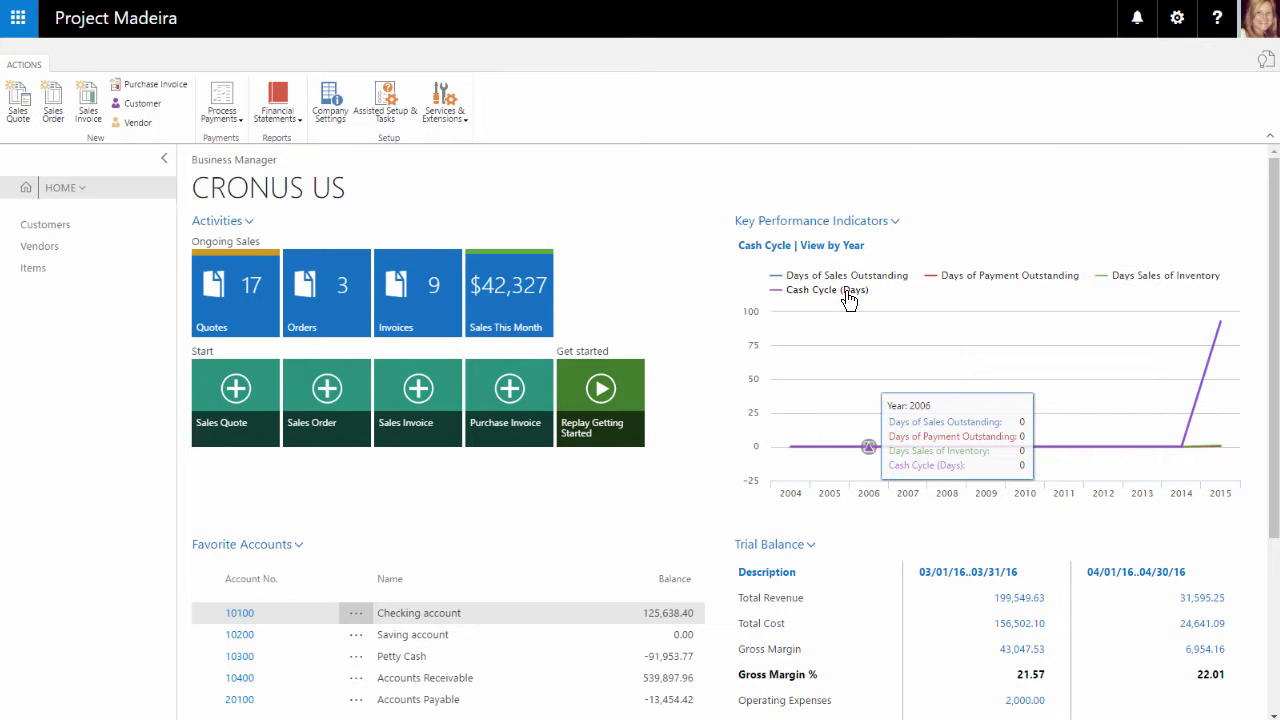
left_click(1177, 18)
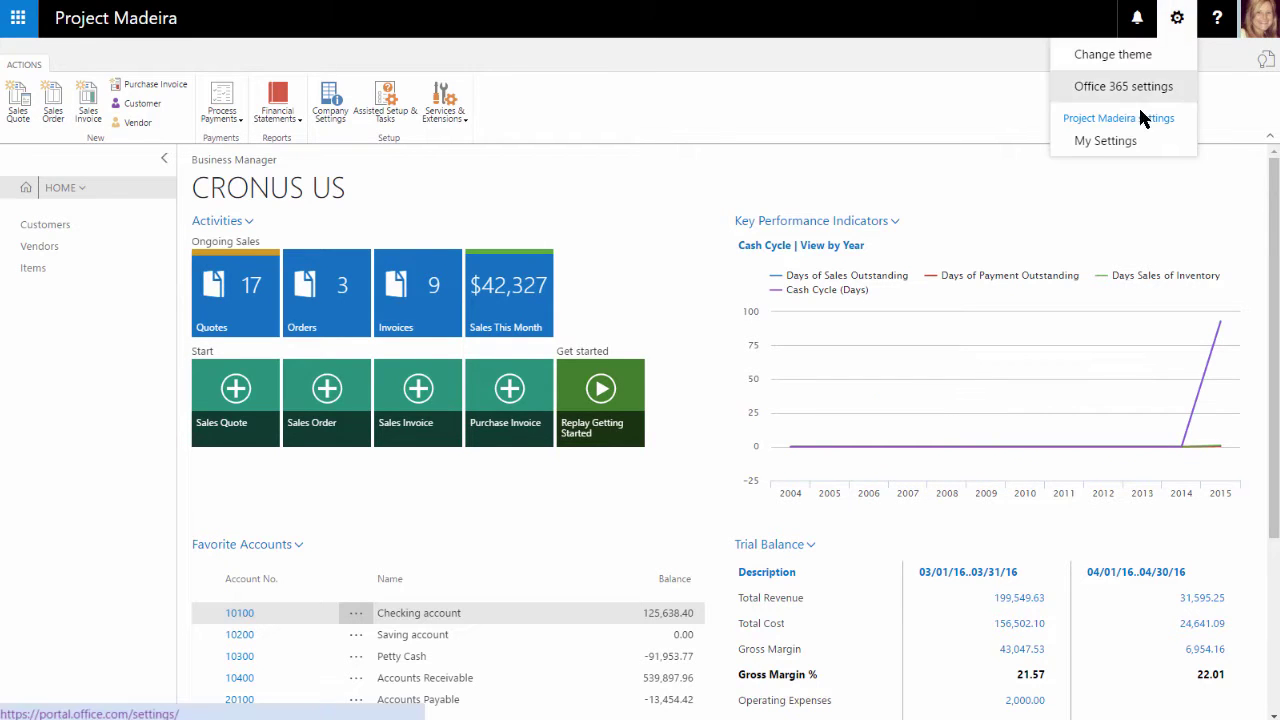
left_click(1120, 141)
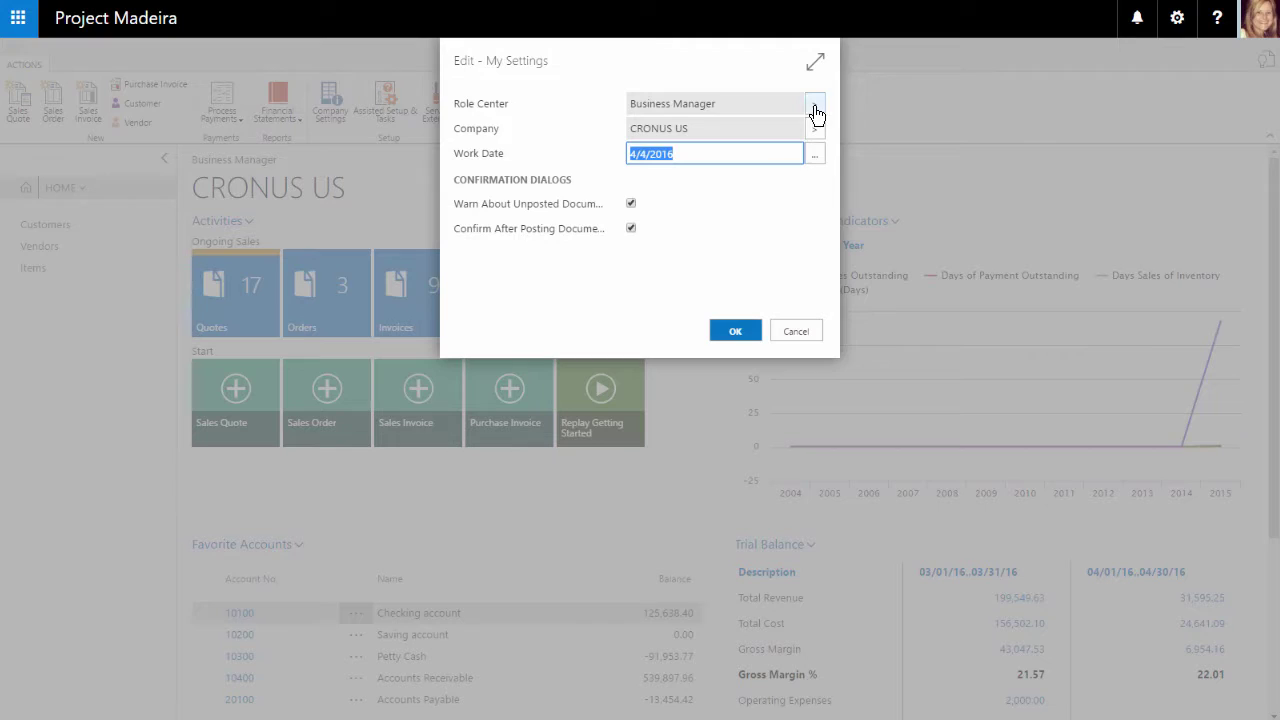
left_click(815, 108)
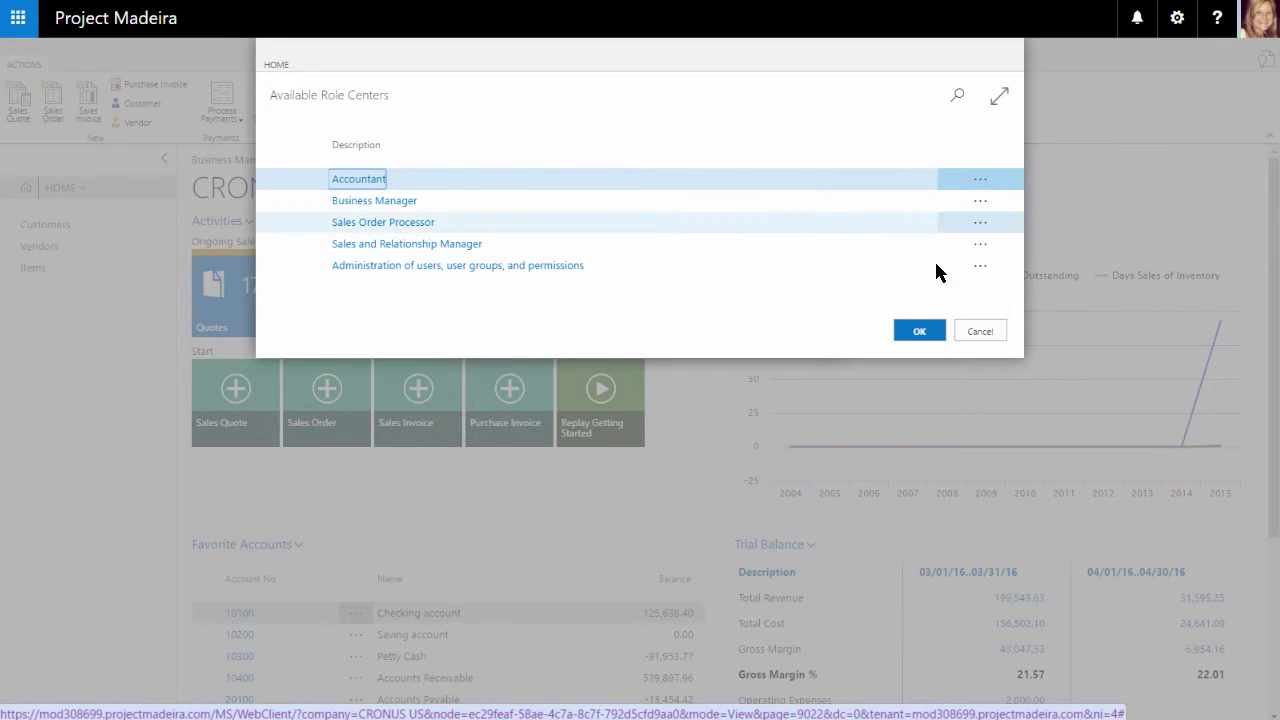
left_click(968, 331)
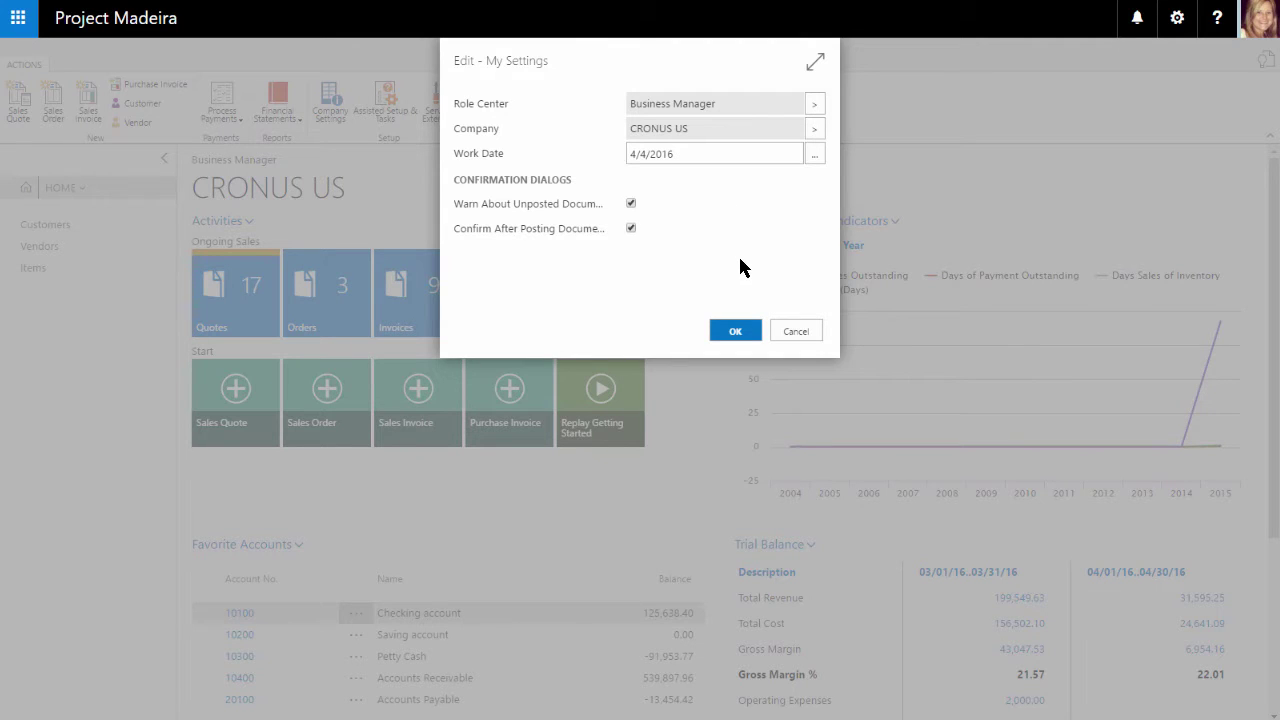
Accept My Settings unchanged to return to the CRONUS US Business Manager home page
left_click(741, 331)
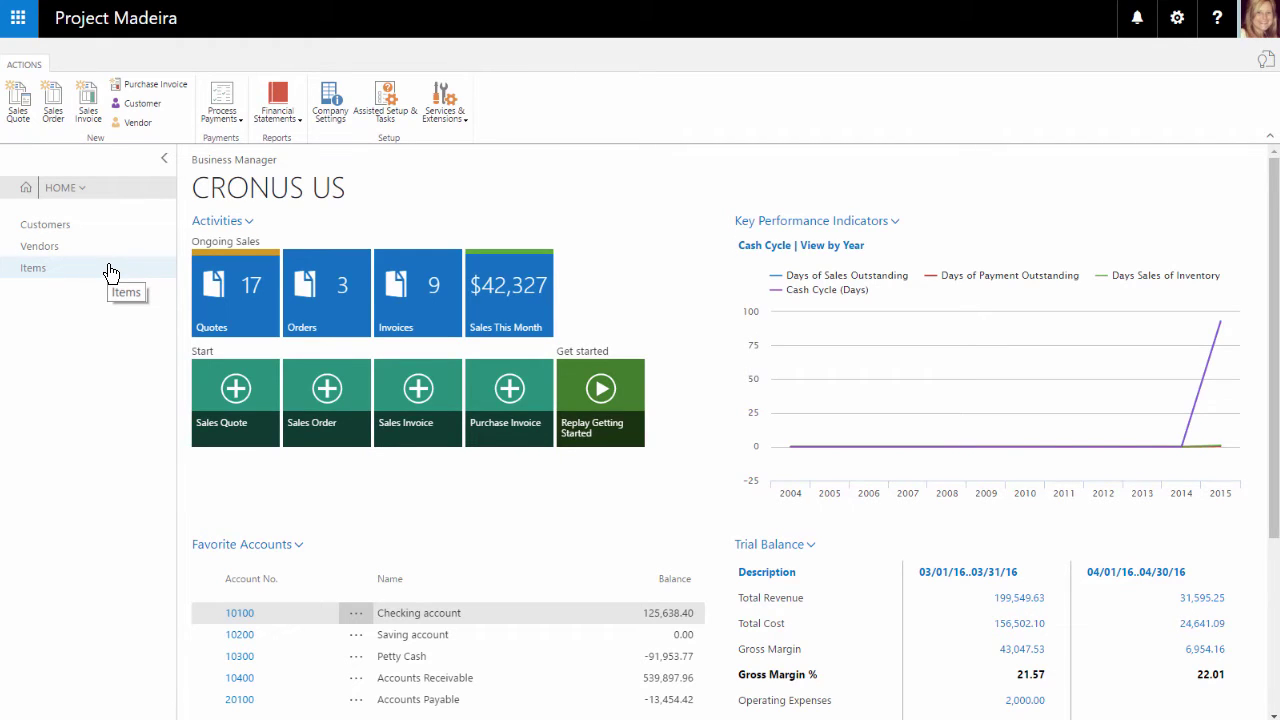
Expand the HOME menu to reveal the Home, Finance, Sales and Purchasing areas
left_click(86, 190)
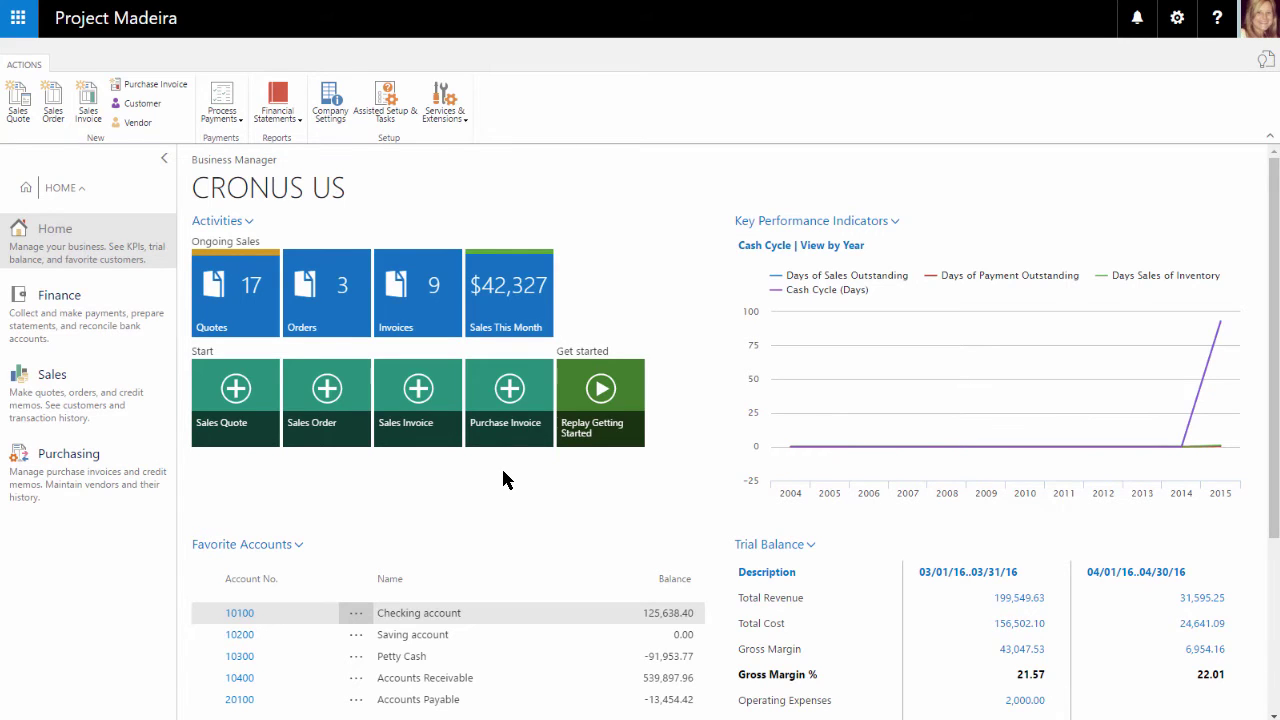
left_click(250, 221)
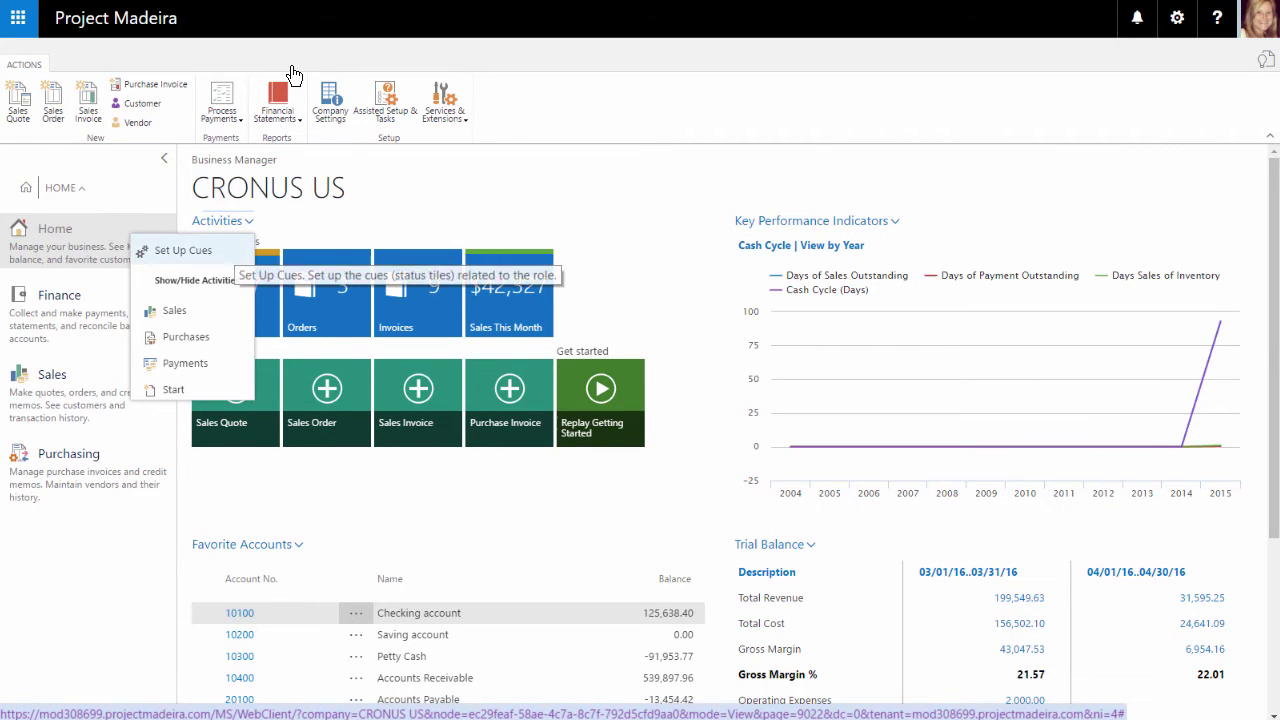
left_click(236, 254)
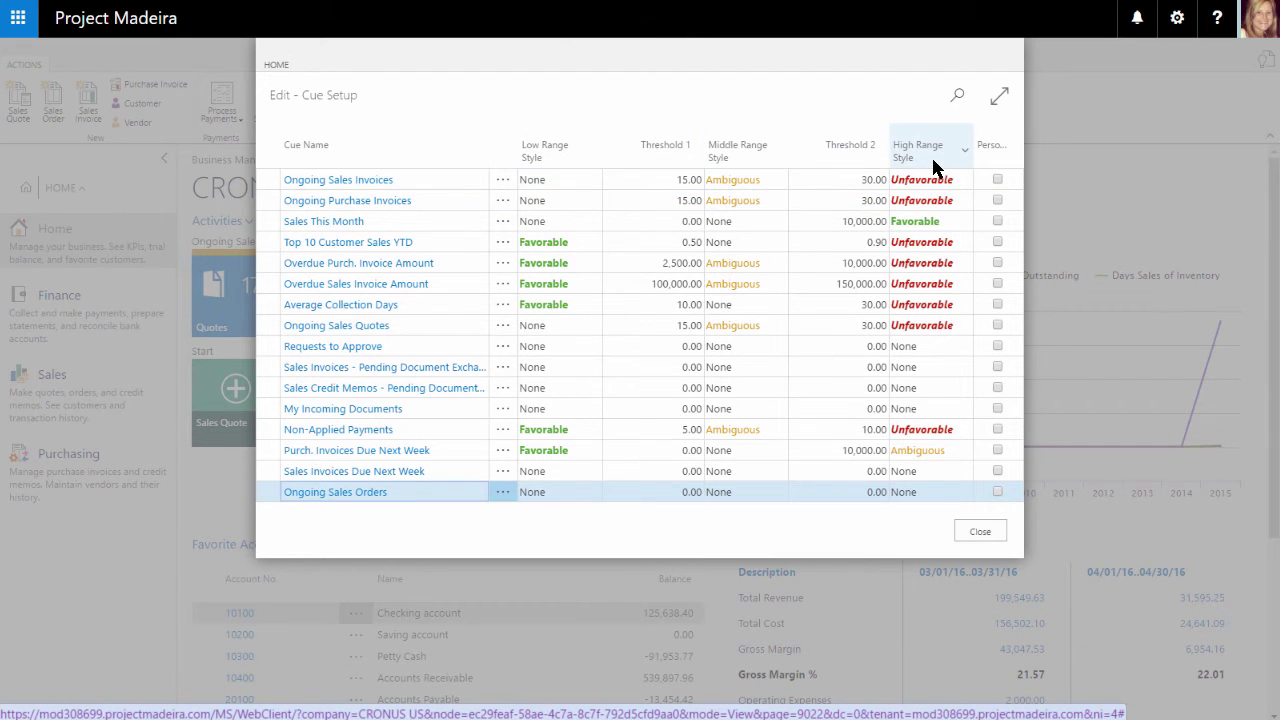
left_click(982, 543)
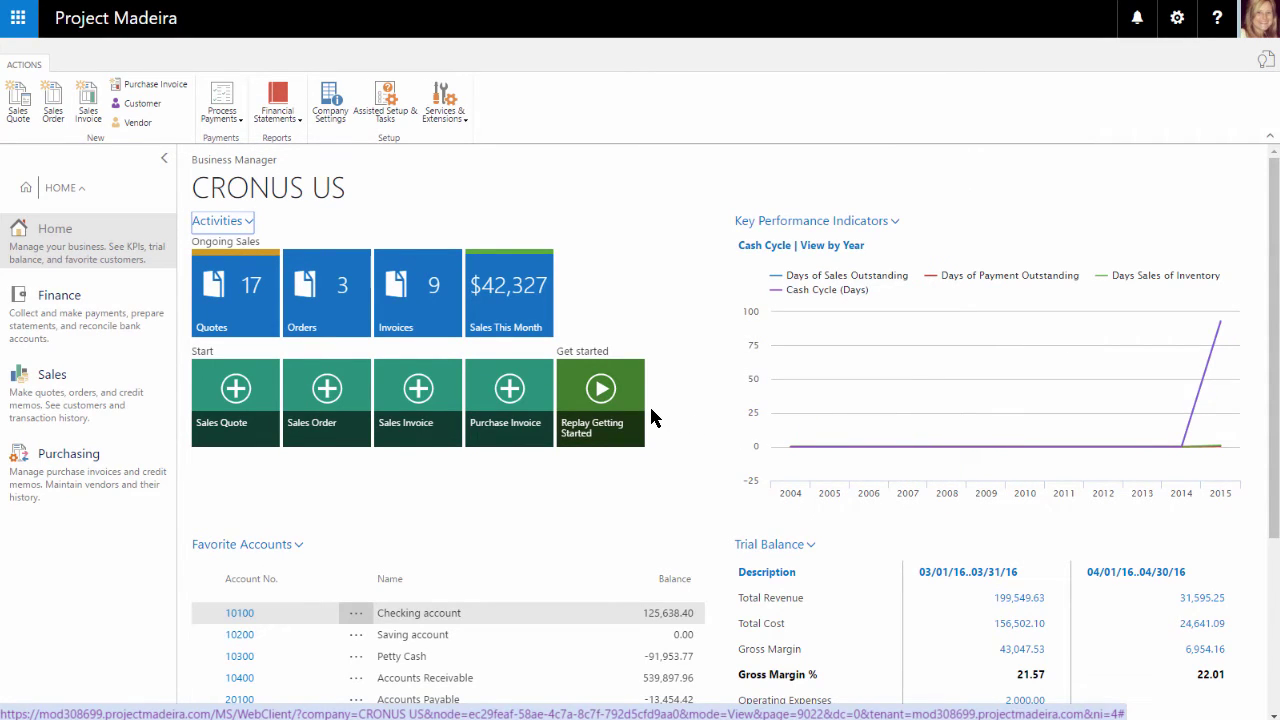
Switch the Key Performance Indicators chart from Cash Cycle to Cash Flow
left_click(882, 223)
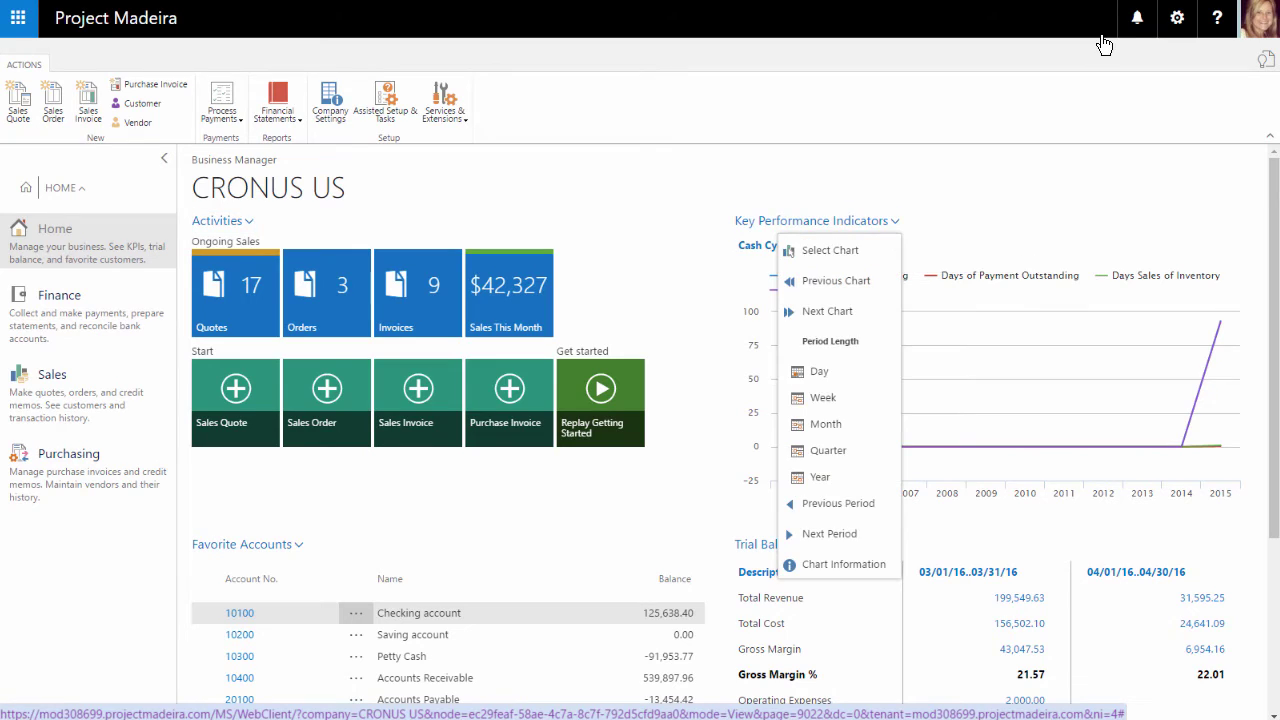
left_click(888, 252)
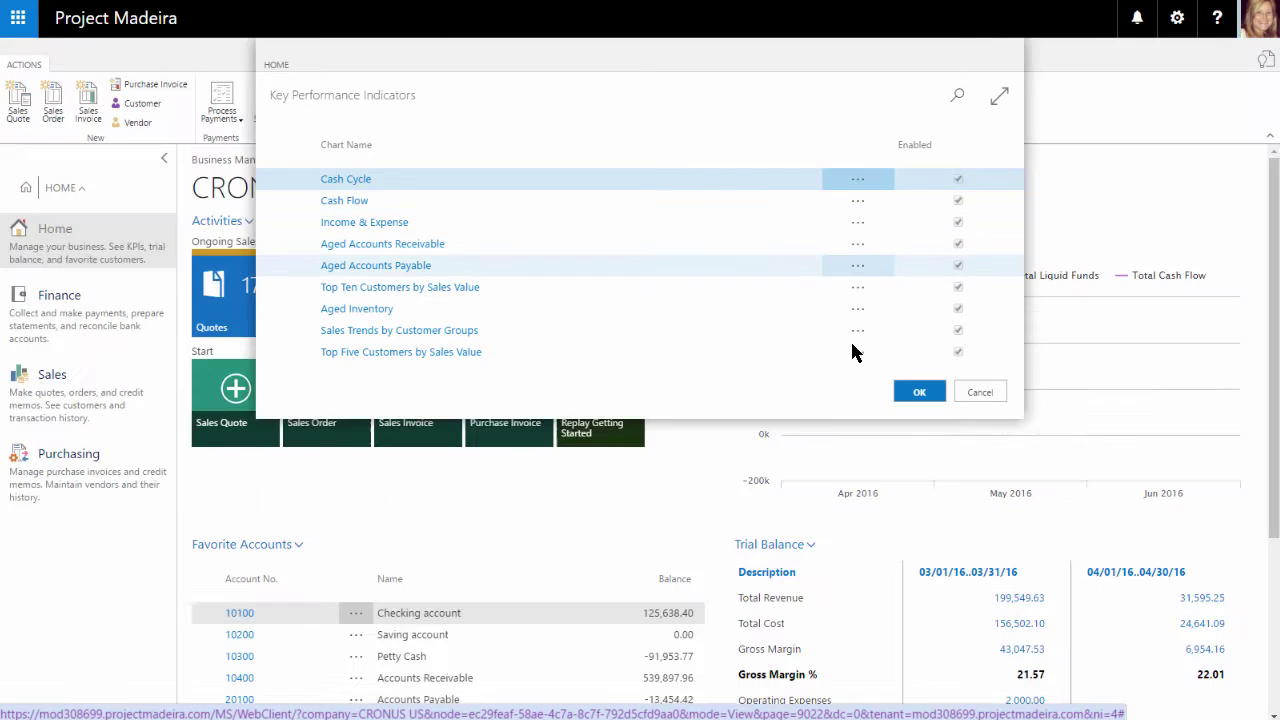
left_click(914, 391)
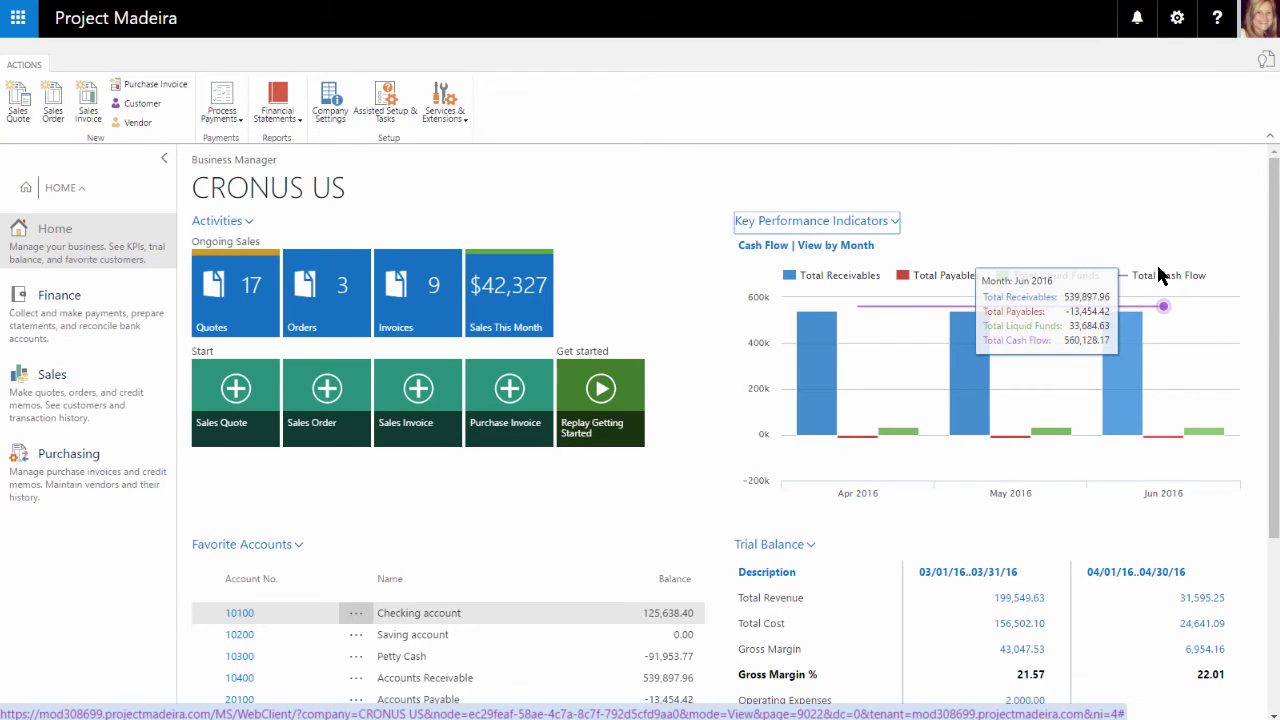
left_click(895, 221)
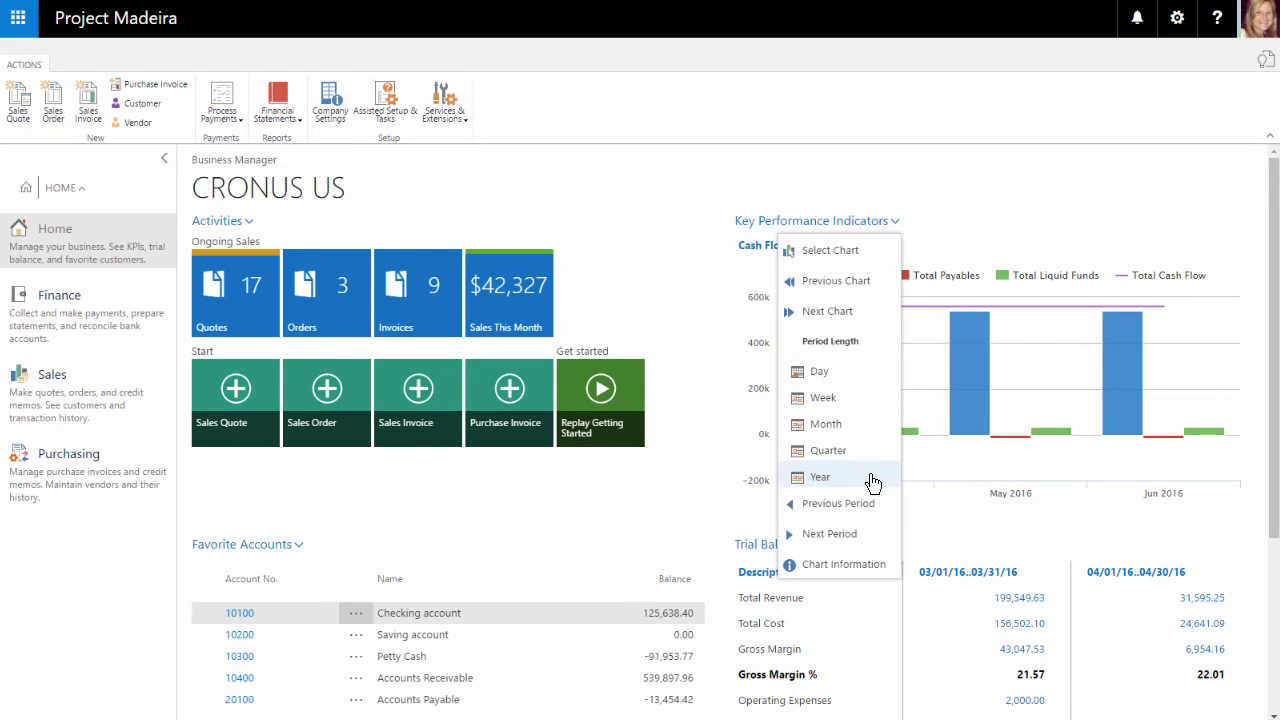
left_click(862, 424)
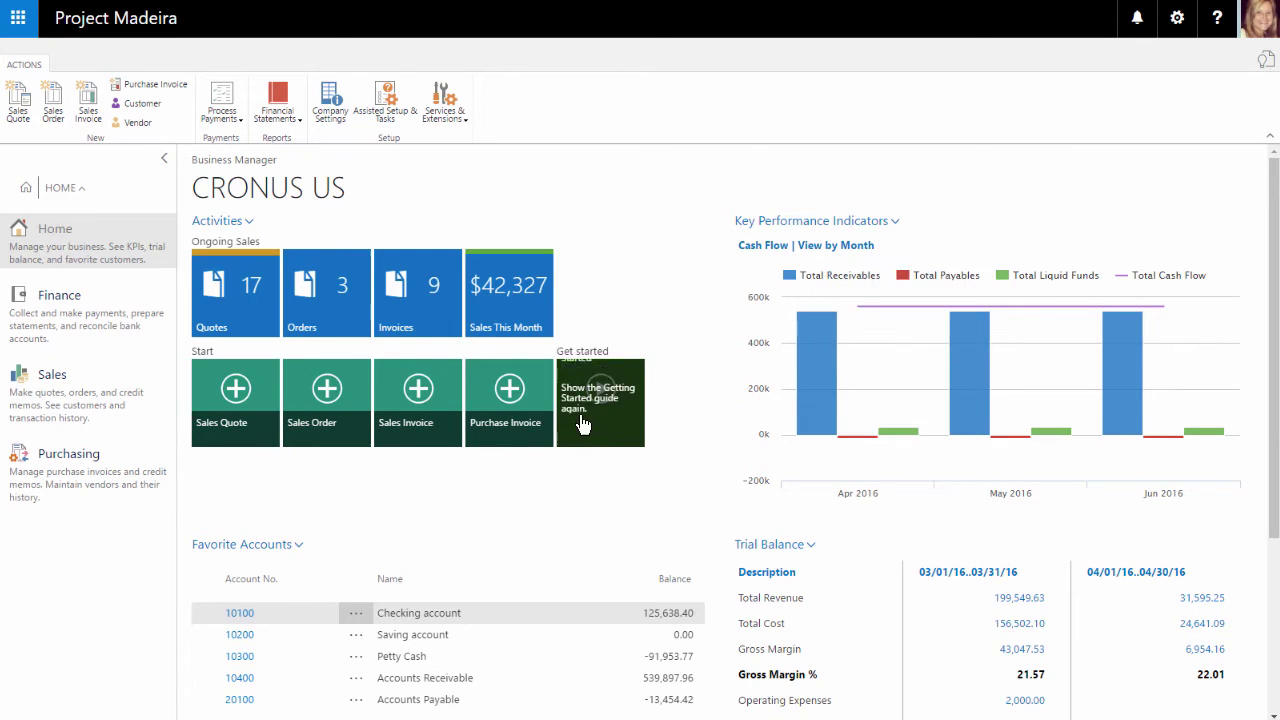
scroll(557, 491, "down", 3)
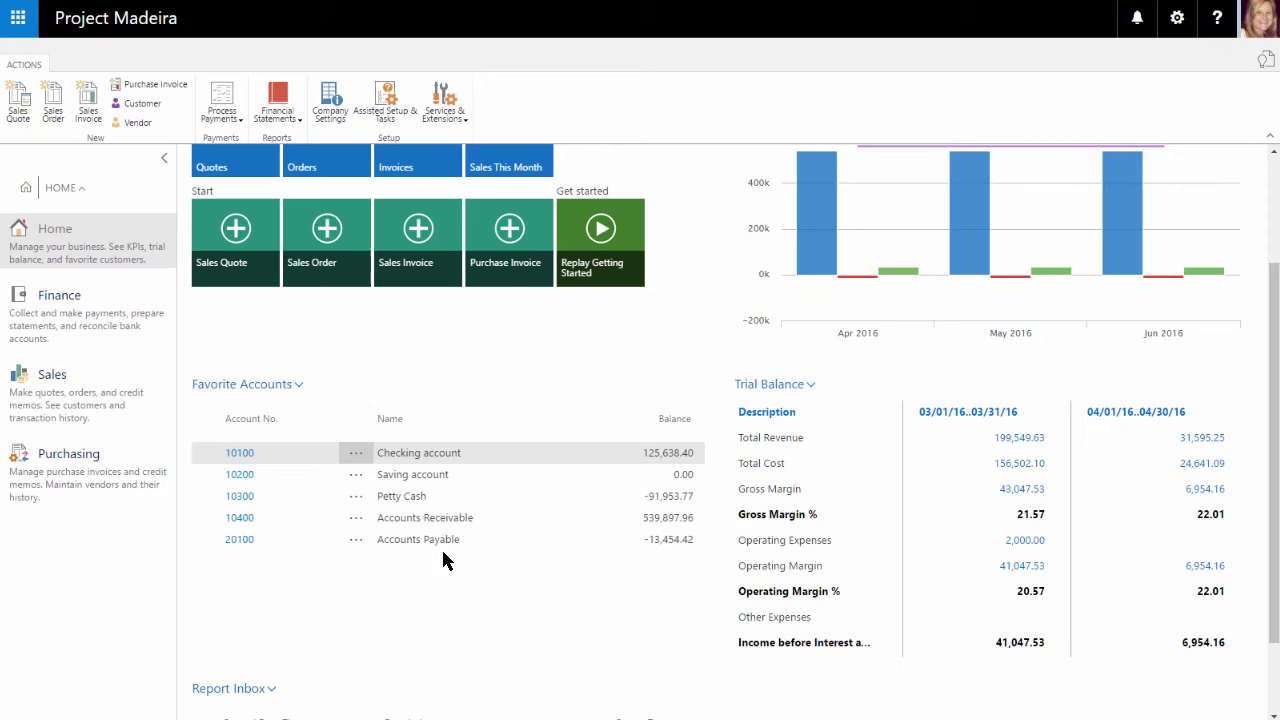
left_click(299, 386)
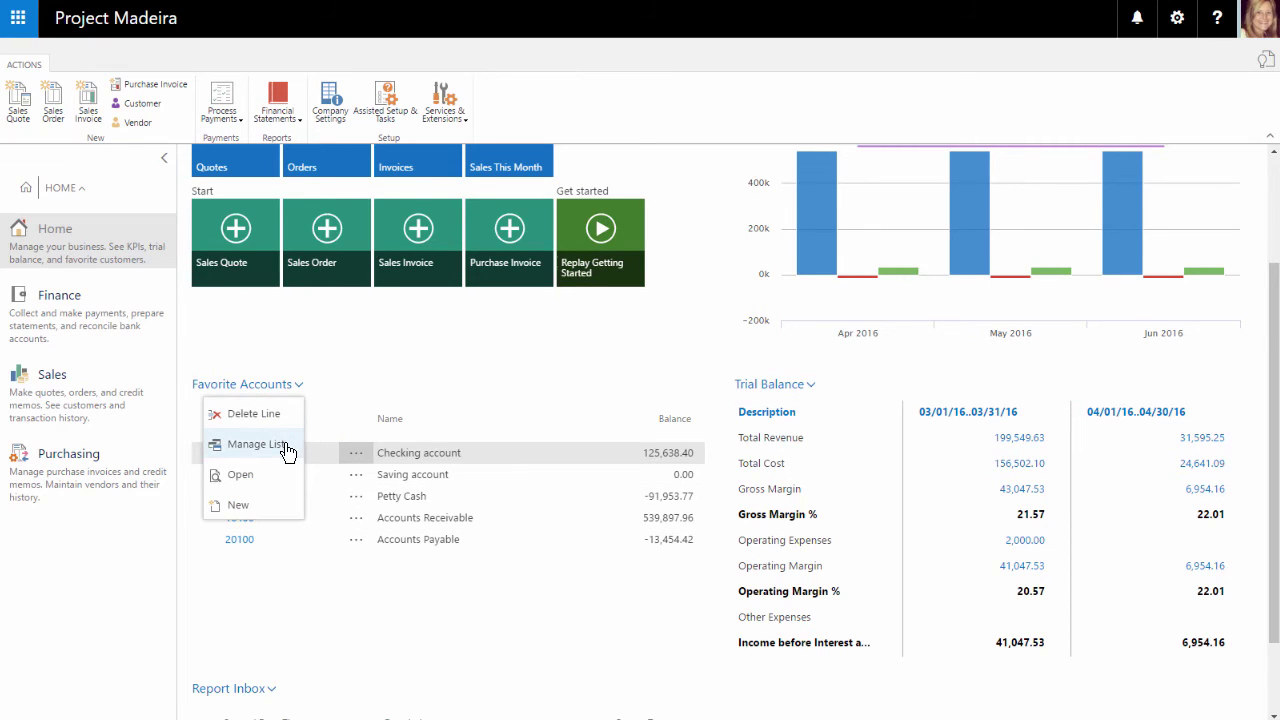
left_click(257, 444)
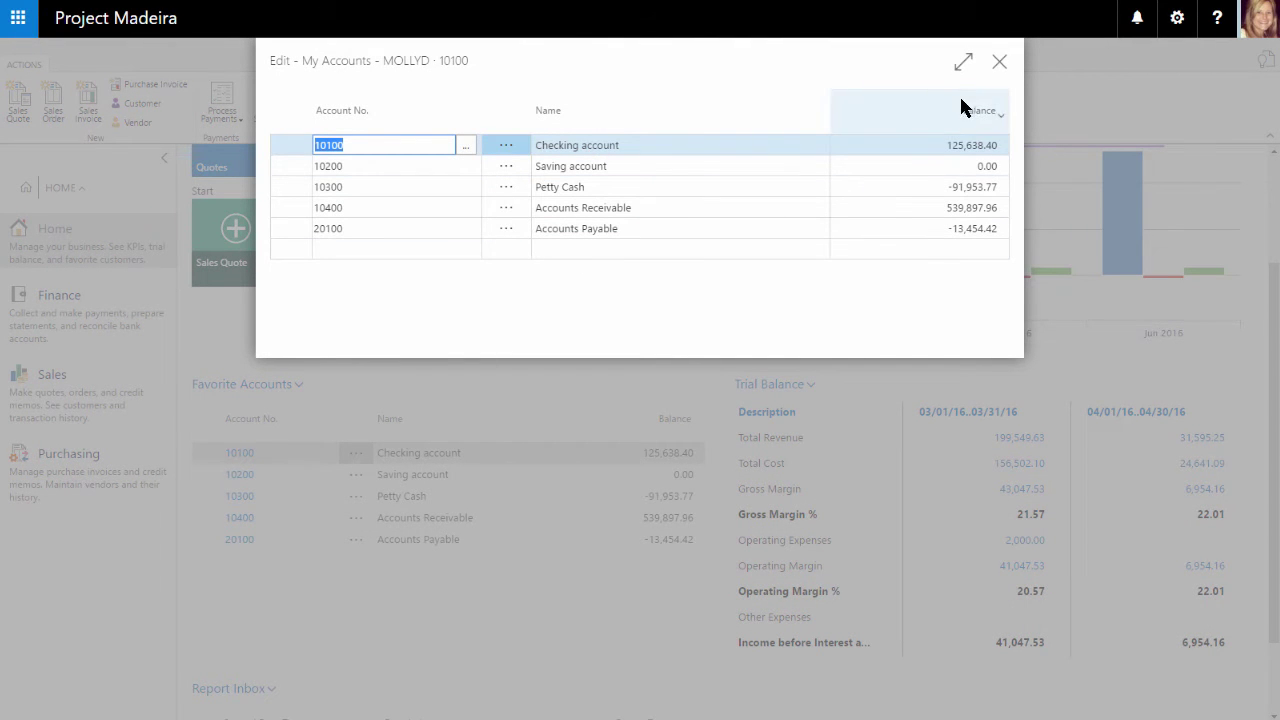
left_click(999, 62)
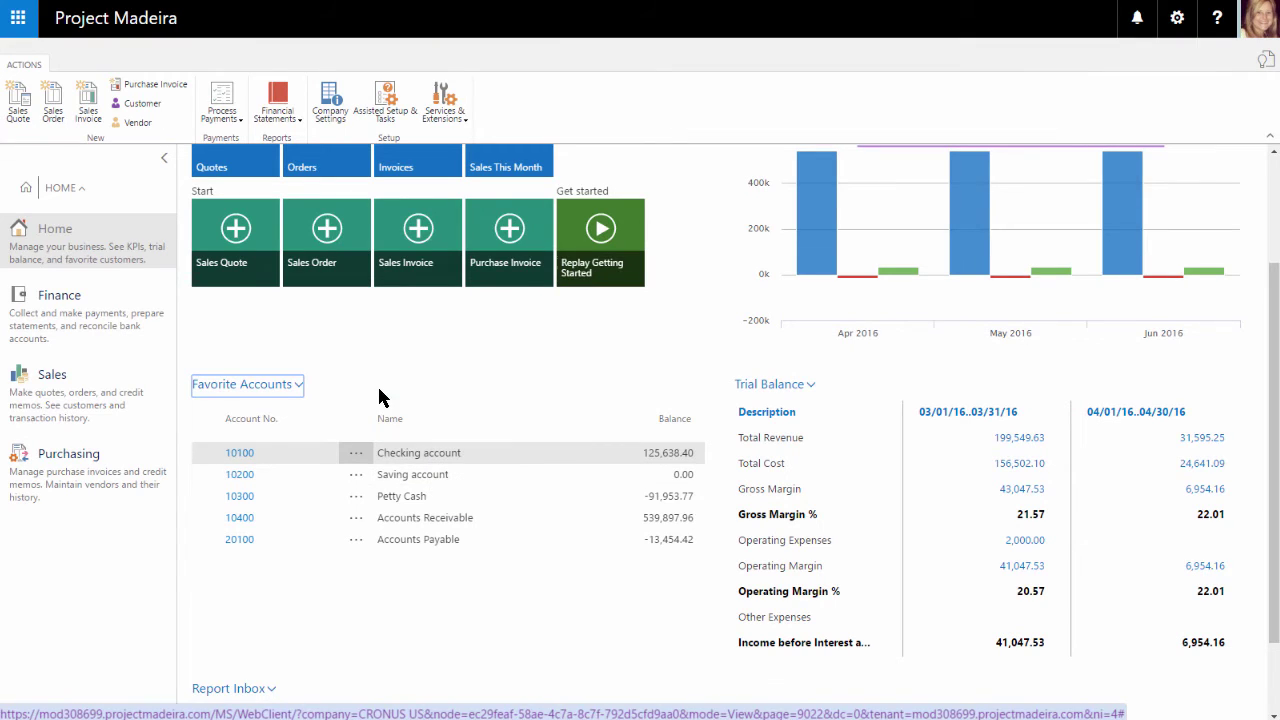
left_click(297, 386)
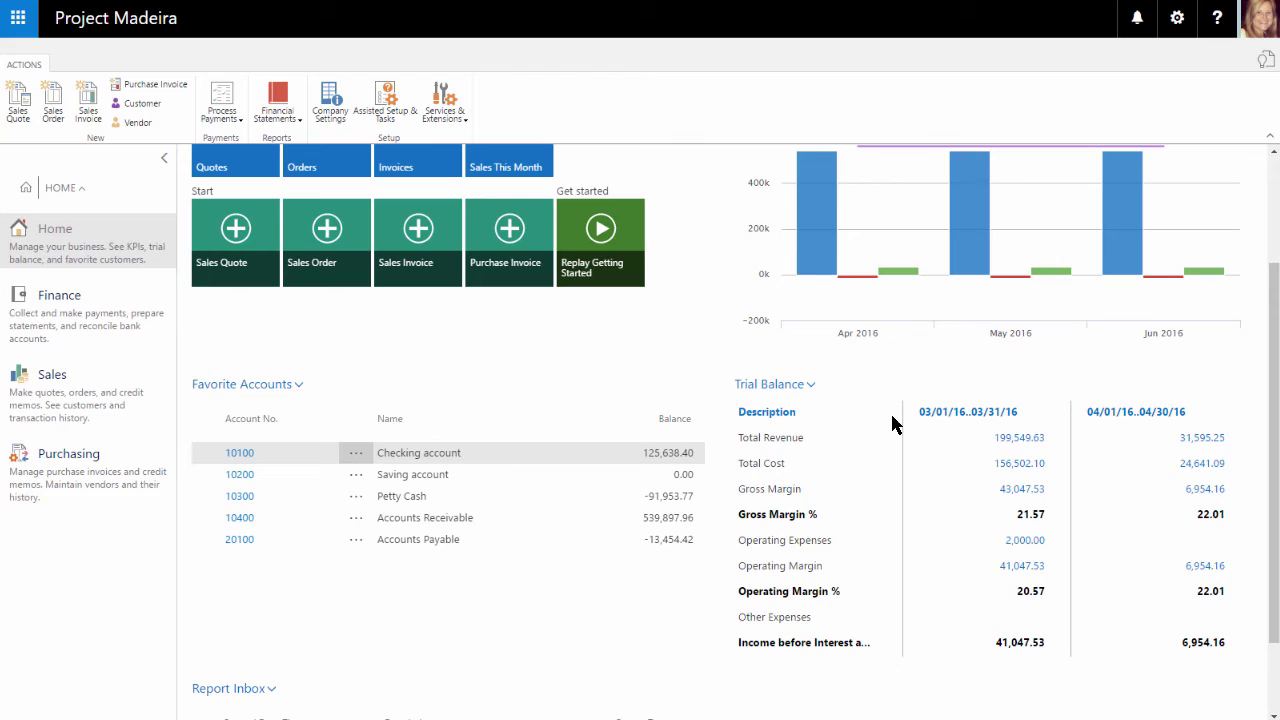
left_click(813, 392)
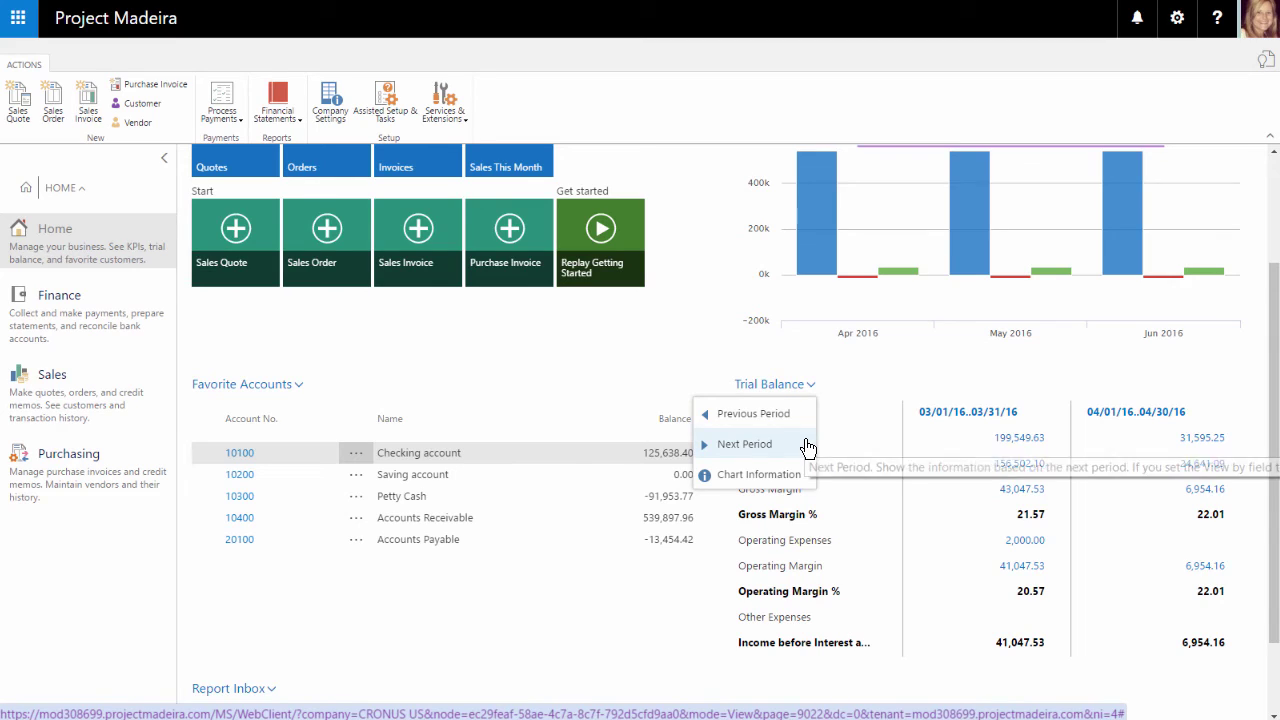
left_click(875, 242)
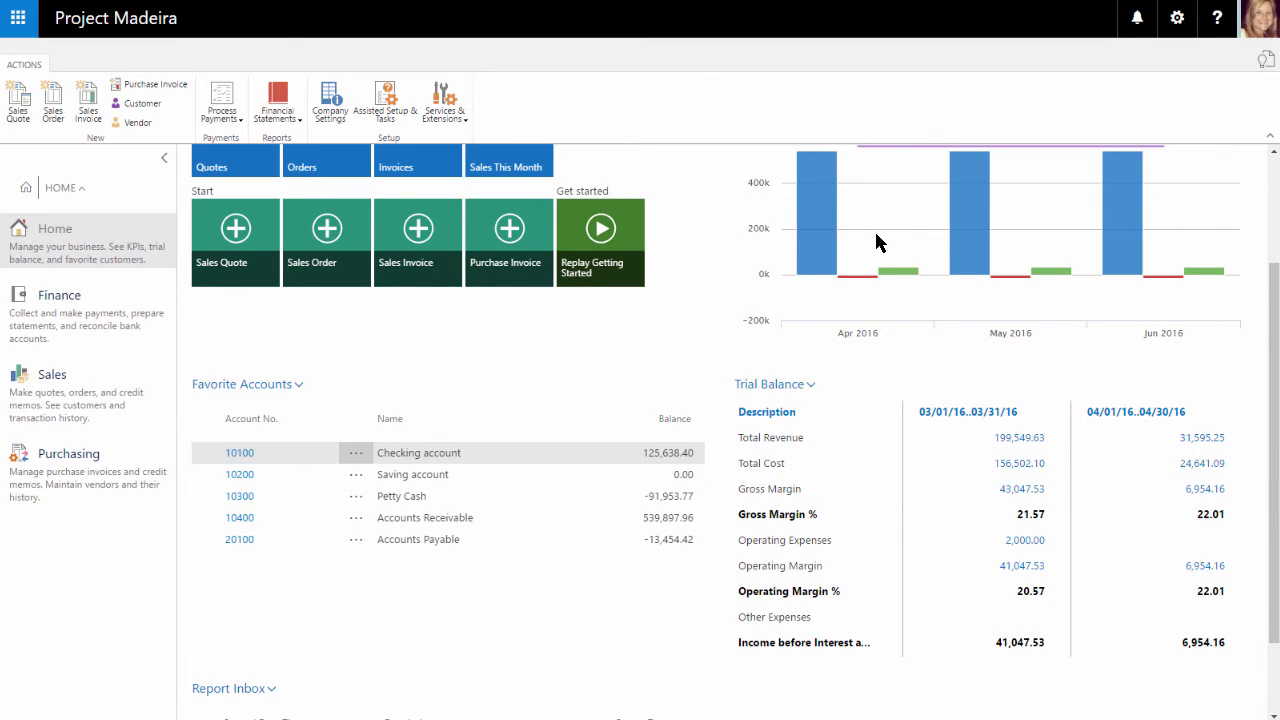
Show the Income Statement report from the Report Inbox as a PDF
scroll(700, 395, "down", 2)
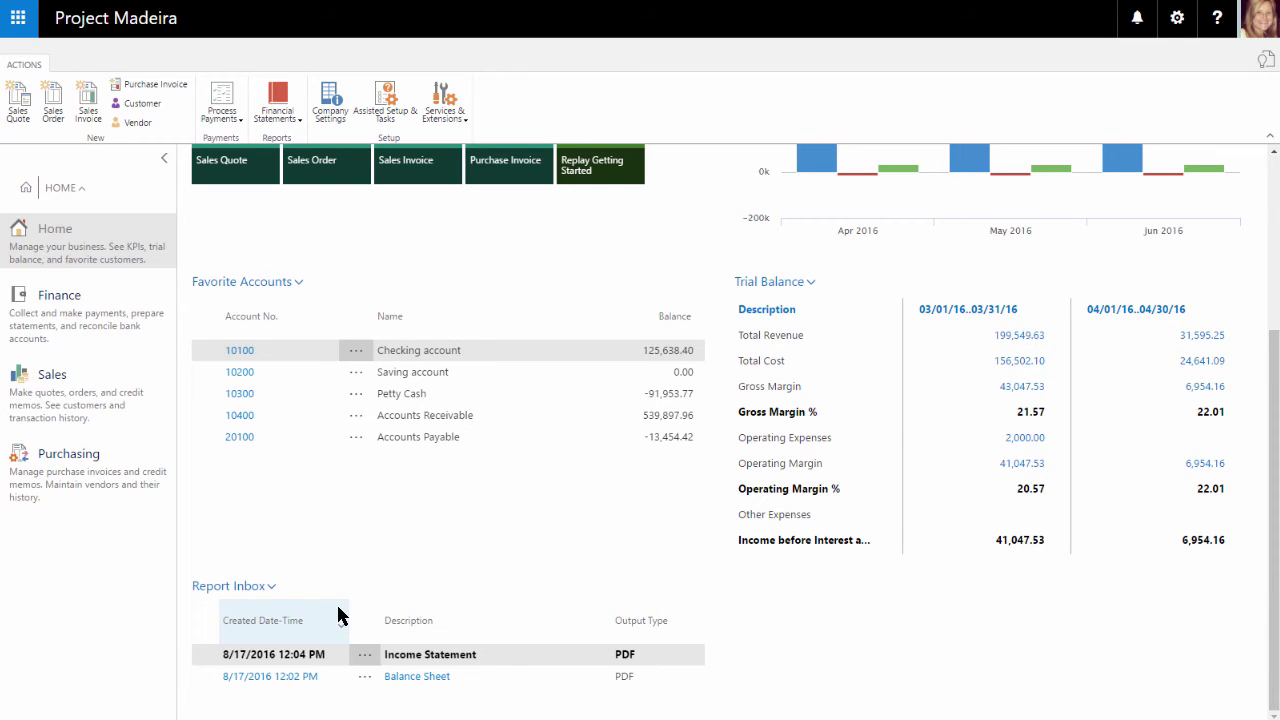
left_click(365, 655)
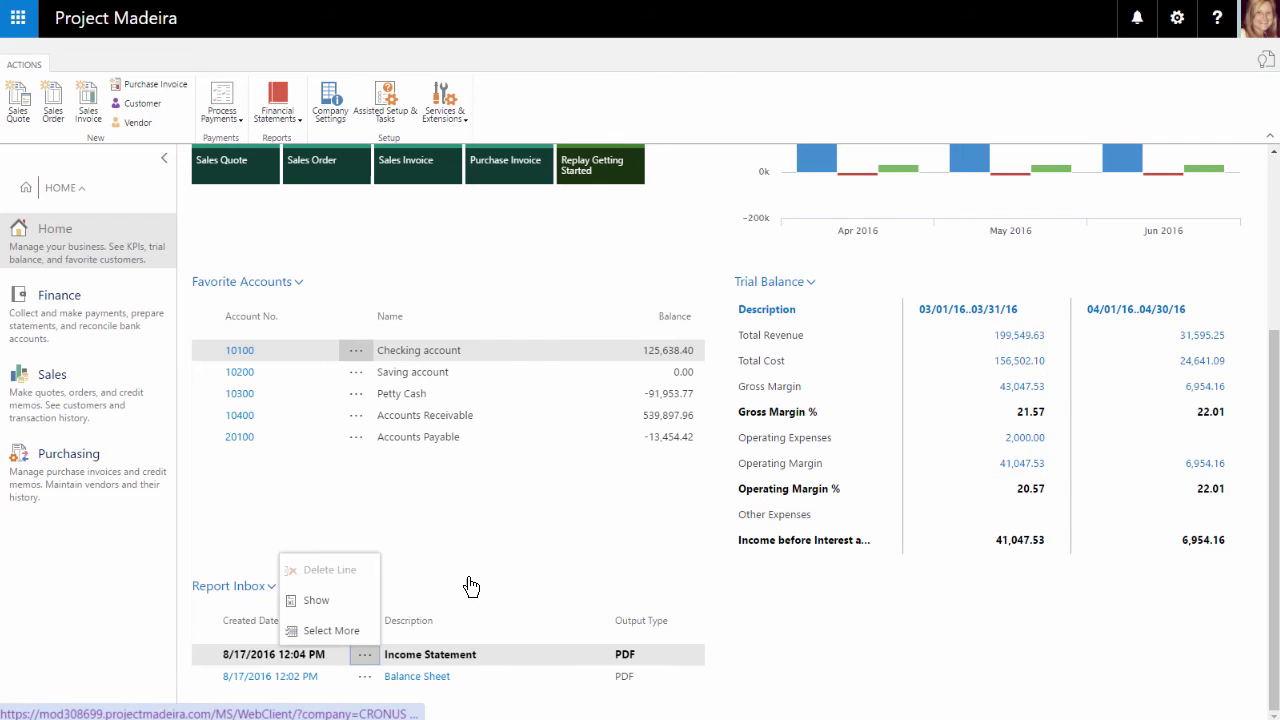
left_click(460, 531)
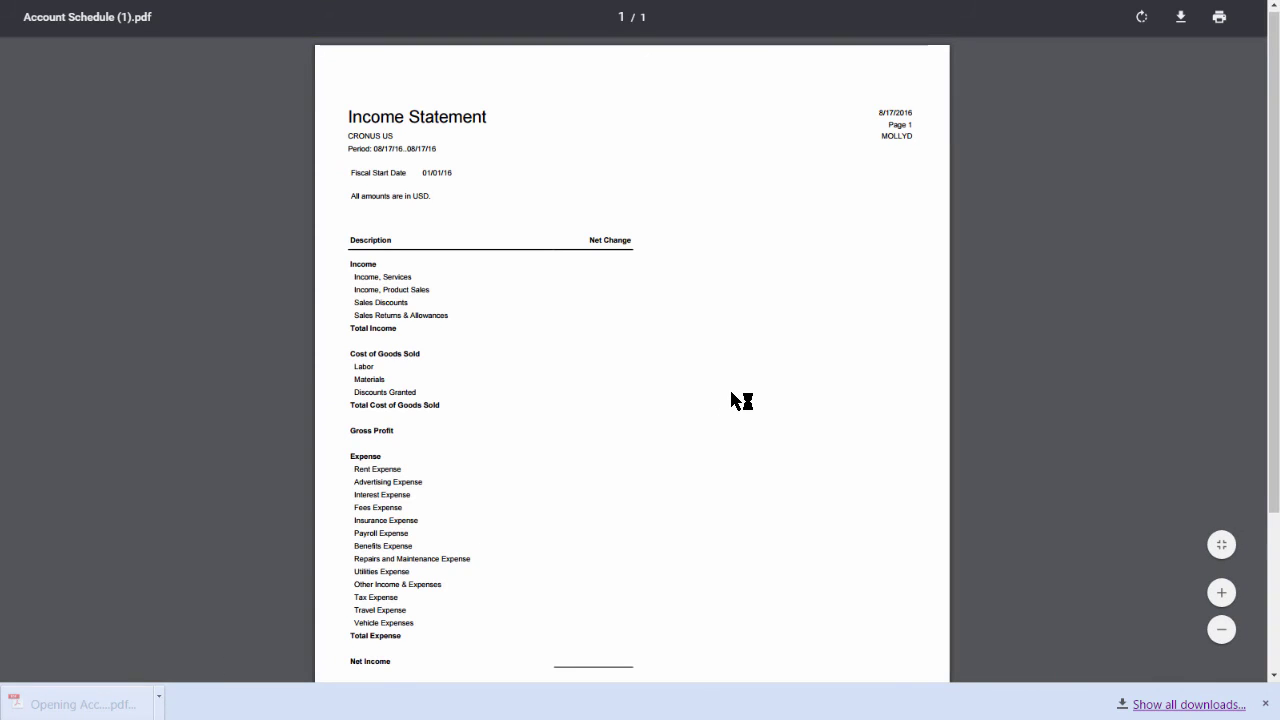
Scroll down and back up through the CRONUS US Income Statement PDF
scroll(741, 401, "down", 2)
scroll(733, 395, "up", 1)
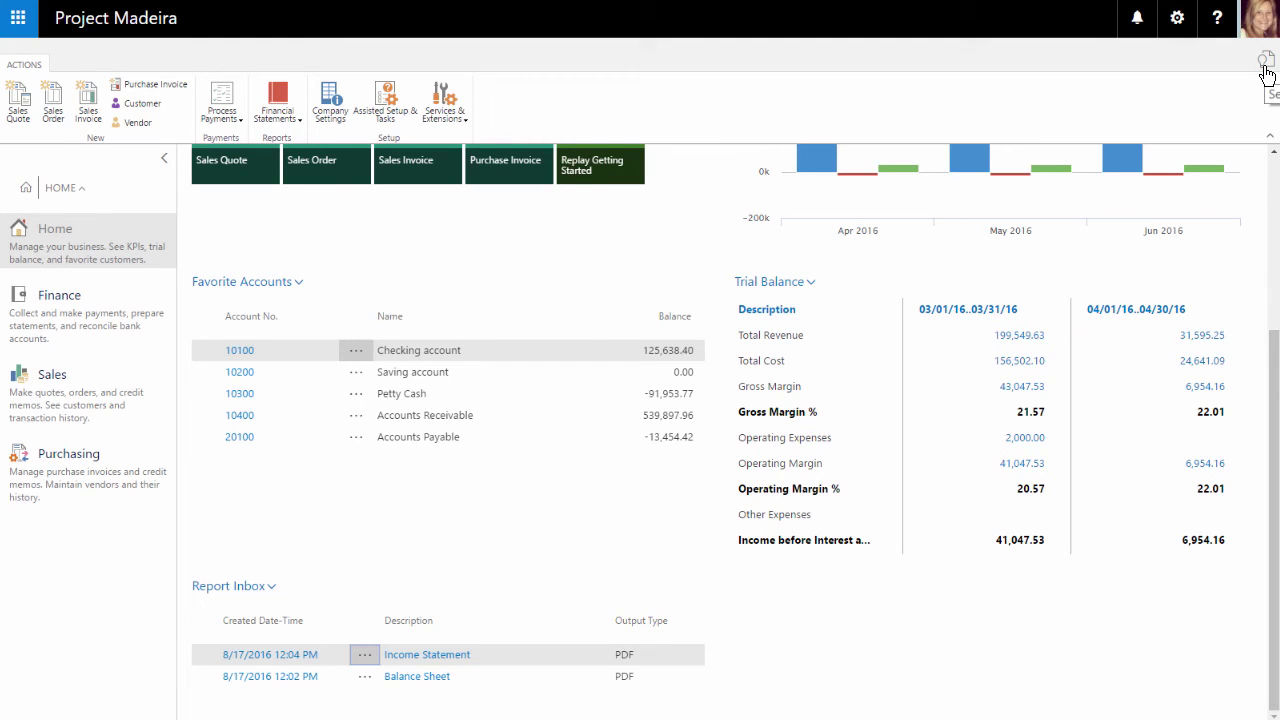
left_click(1266, 66)
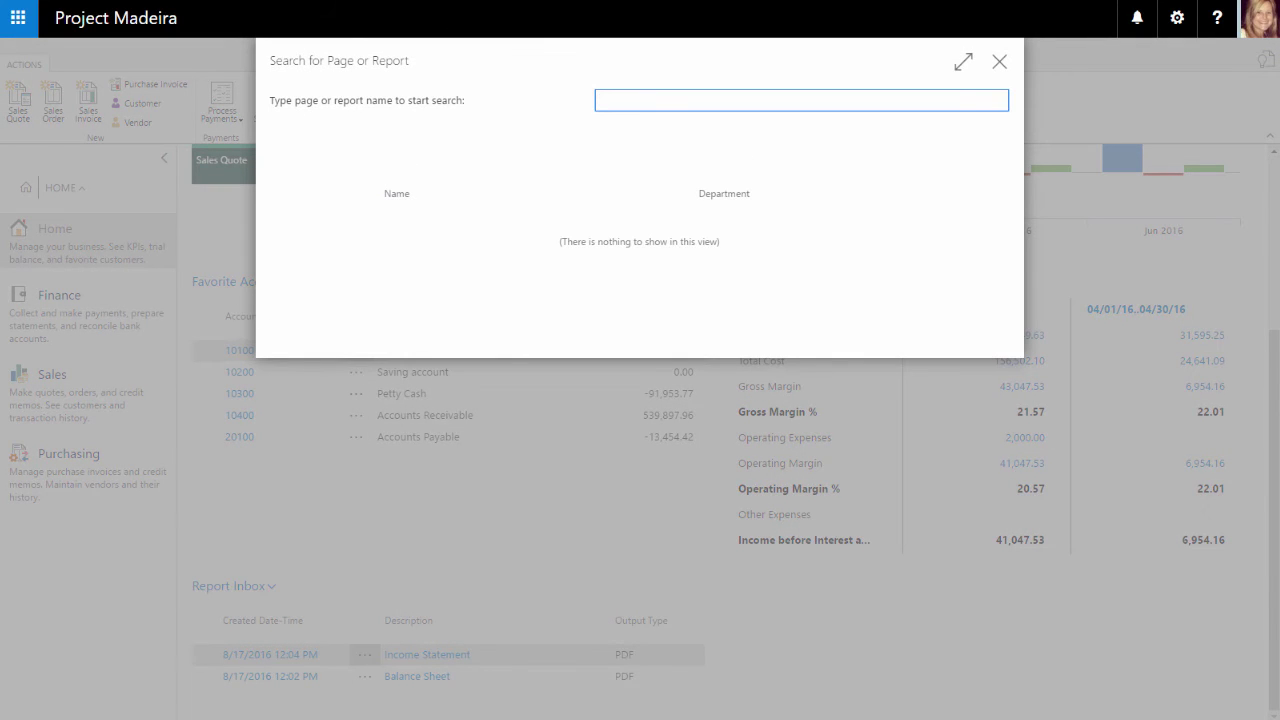
type("Sales")
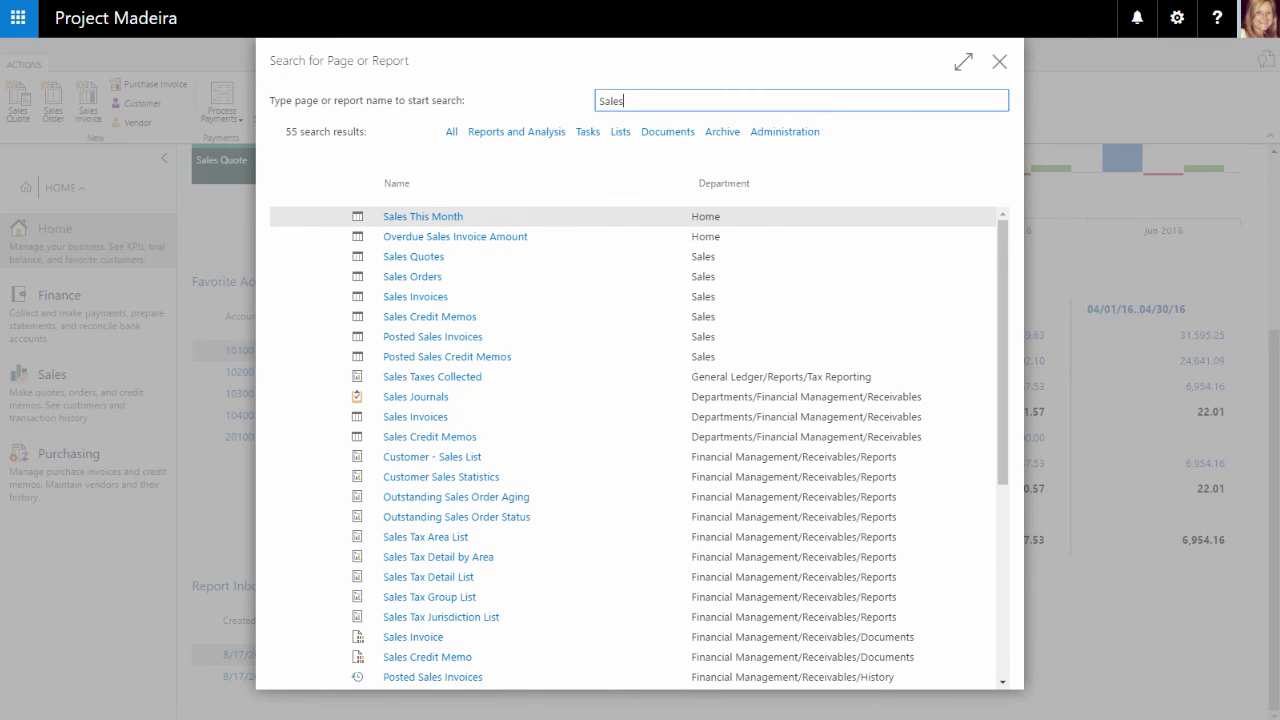
type("Invoi")
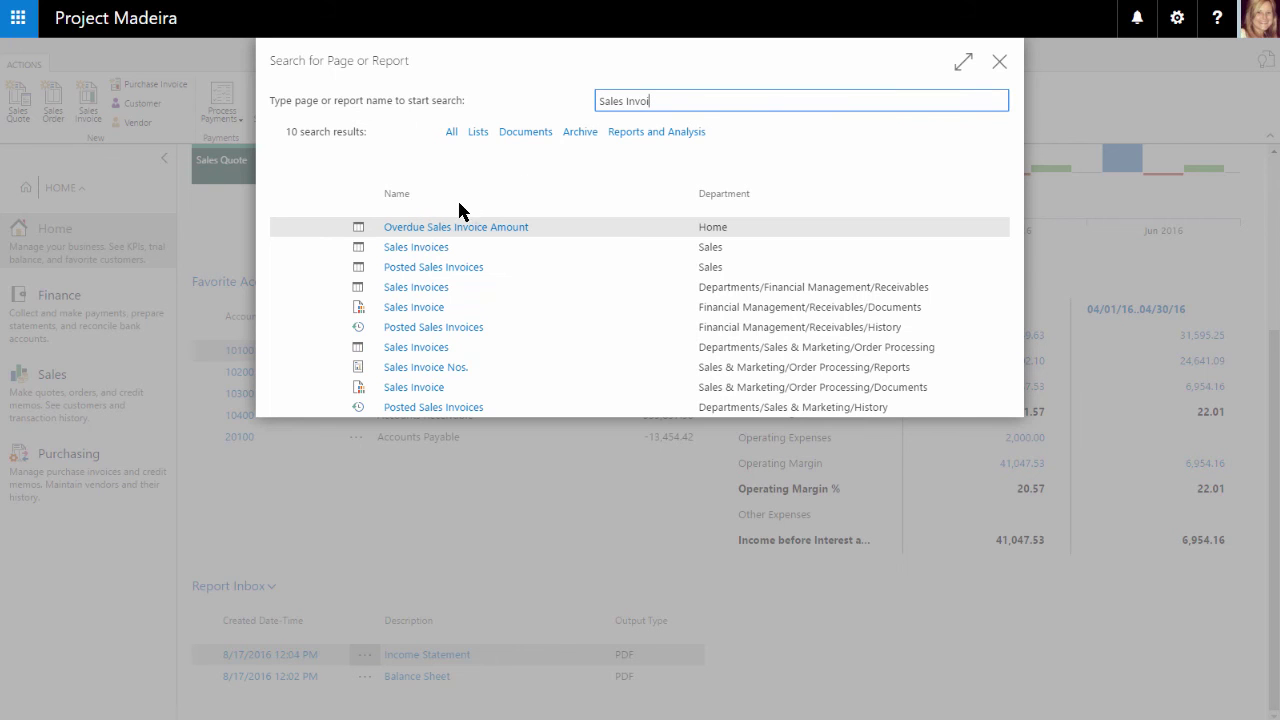
left_click(422, 253)
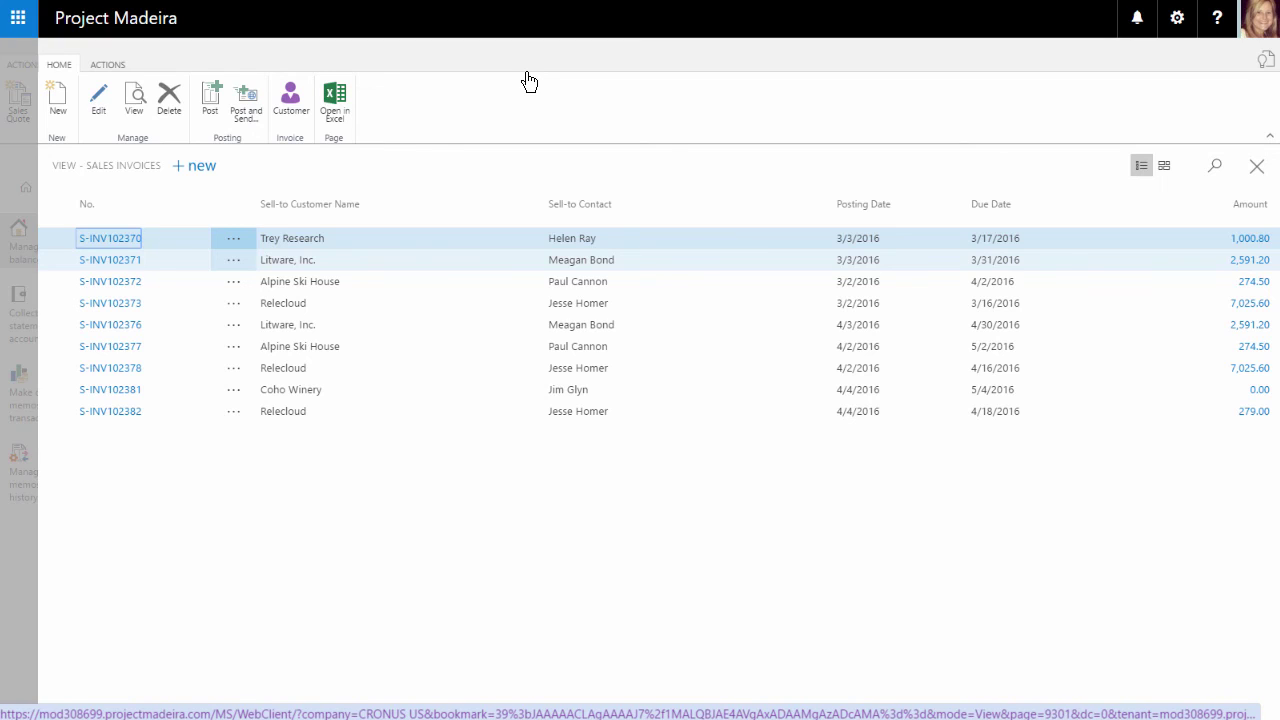
left_click(1255, 168)
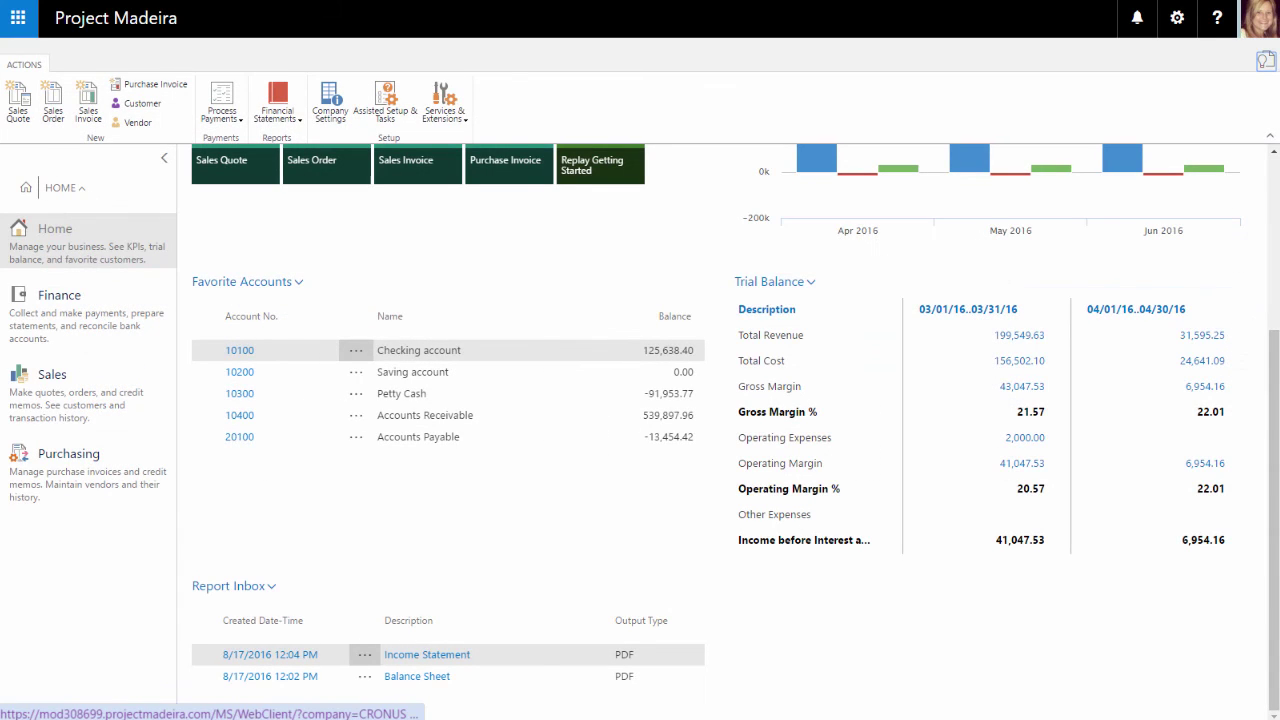